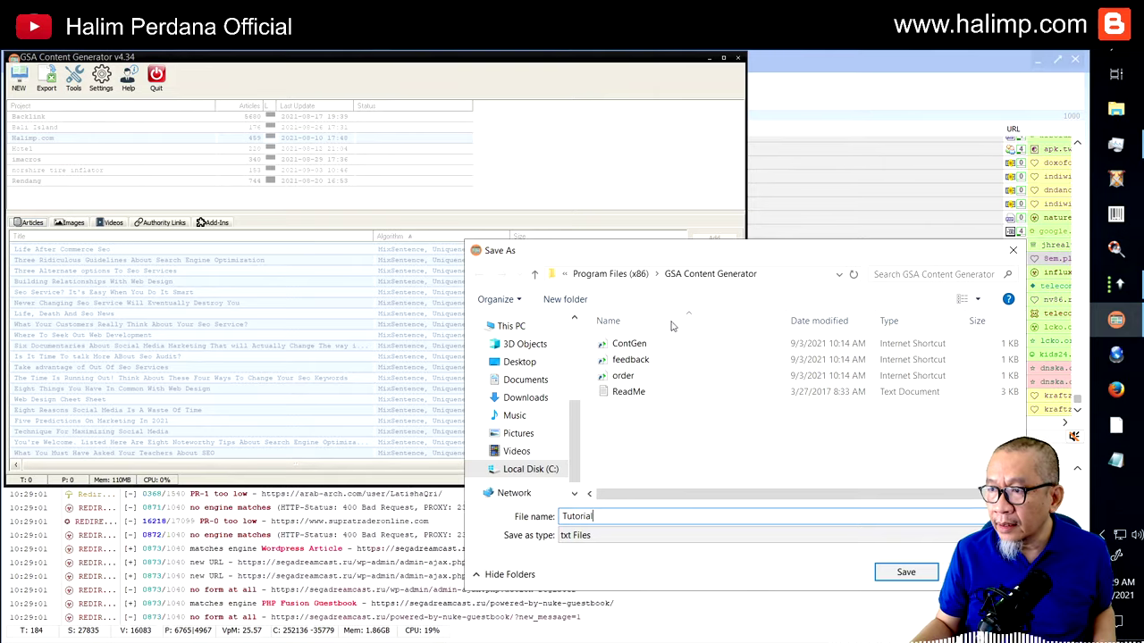
Save the exported articles as a text file named Tutorial and quit GSA Content Generator.
left_click(902, 574)
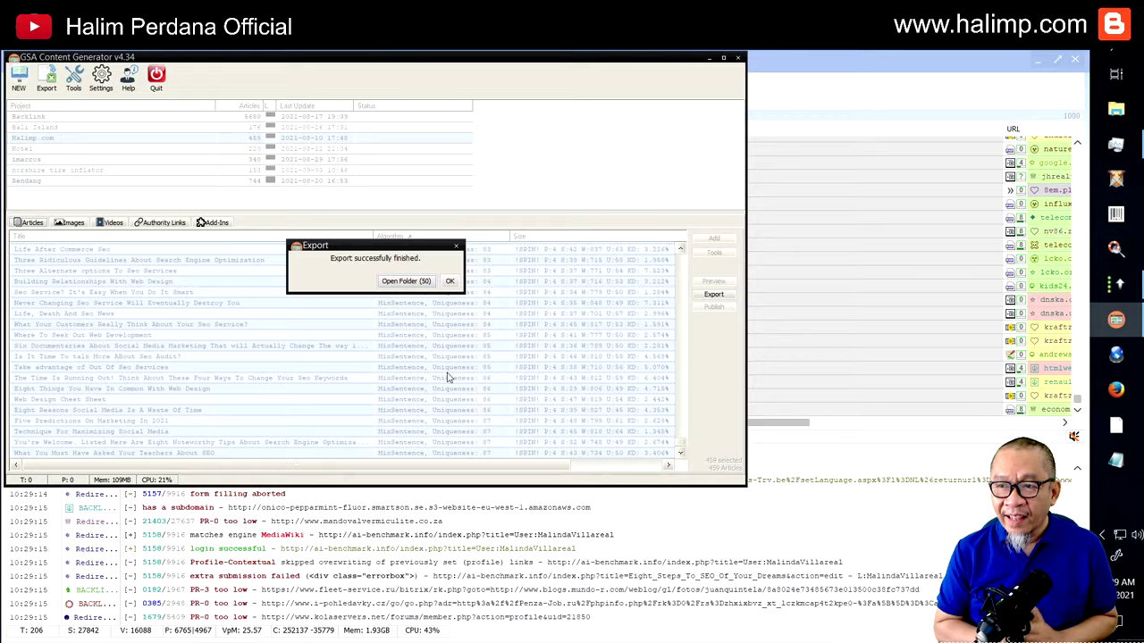
left_click(450, 280)
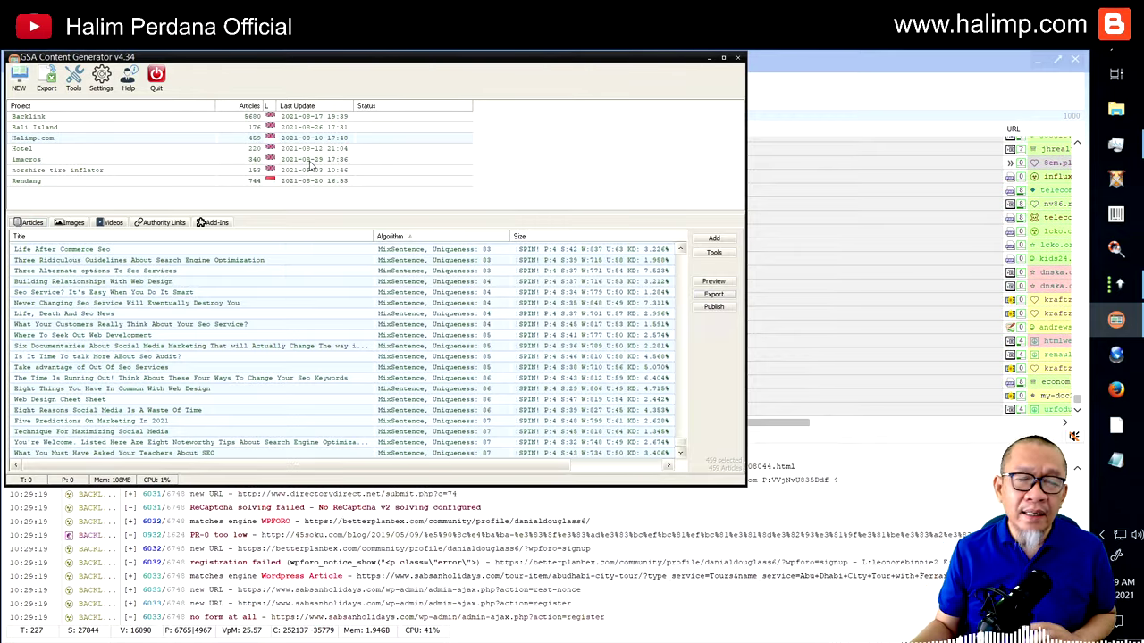
left_click(155, 80)
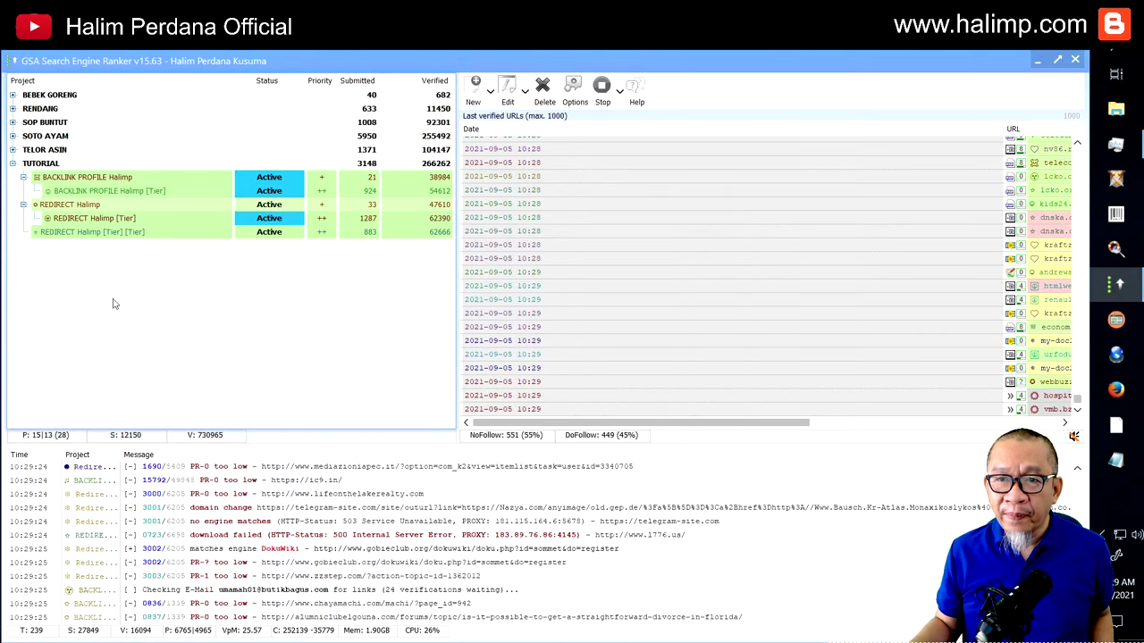
Open the BACKLINK PROFILE Halimp project for editing and delete all articles in its Article Manager.
left_click(105, 178)
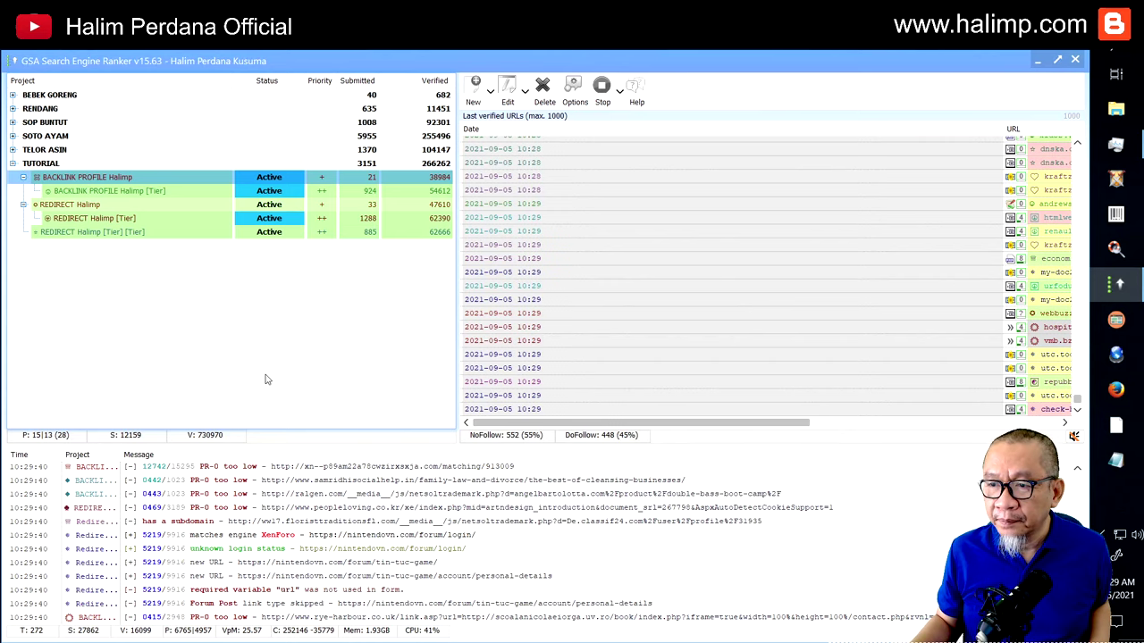
double_click(295, 241)
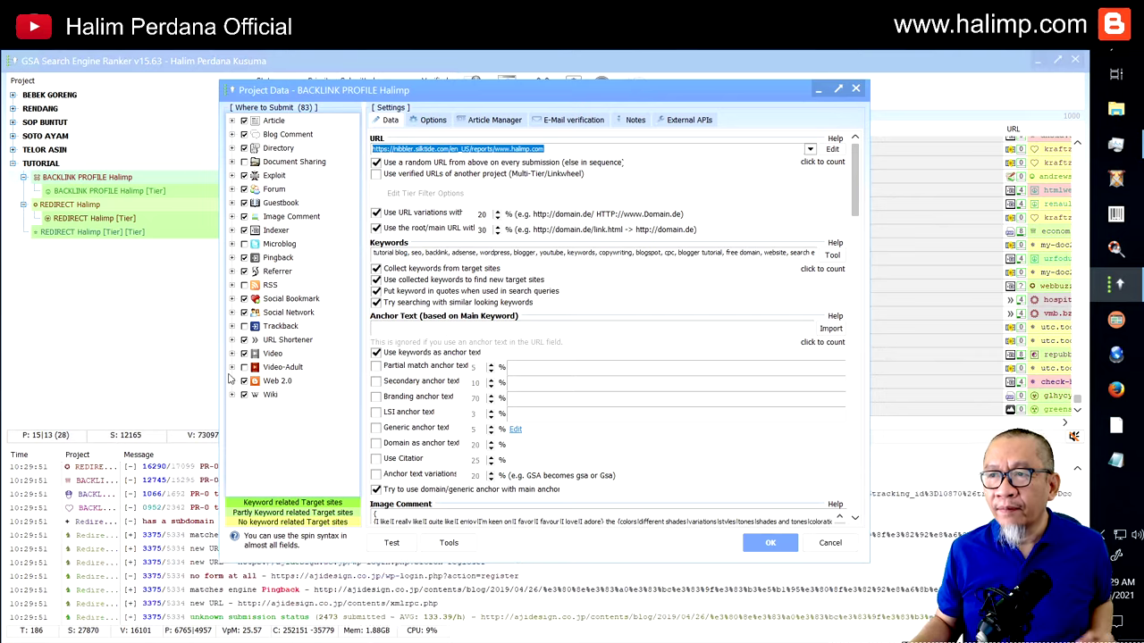
left_click(492, 121)
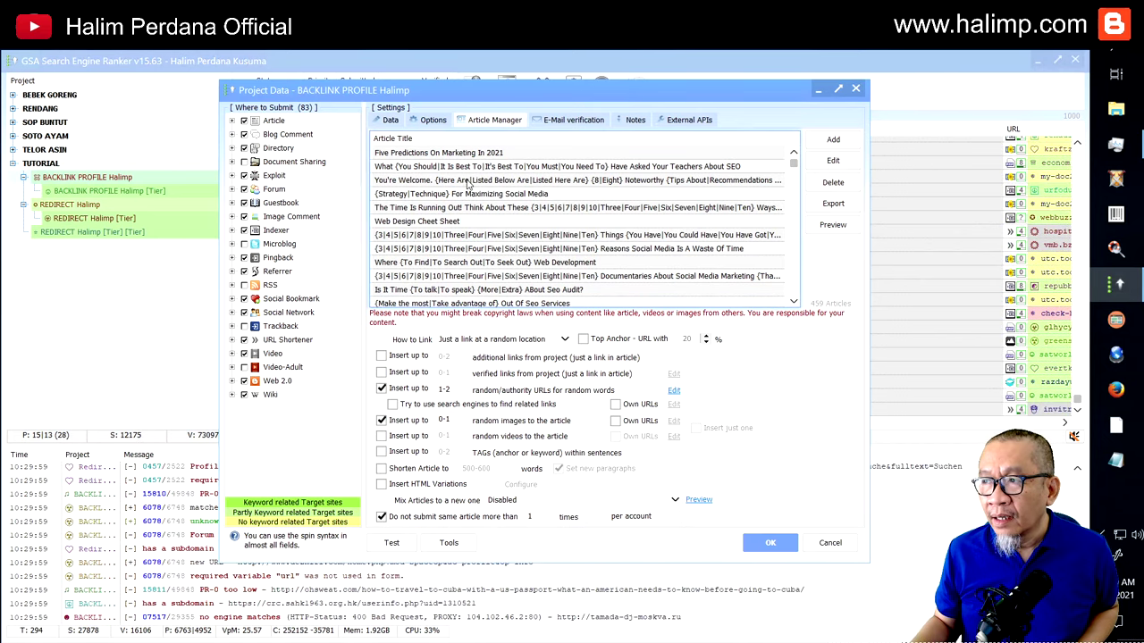
left_click(465, 181)
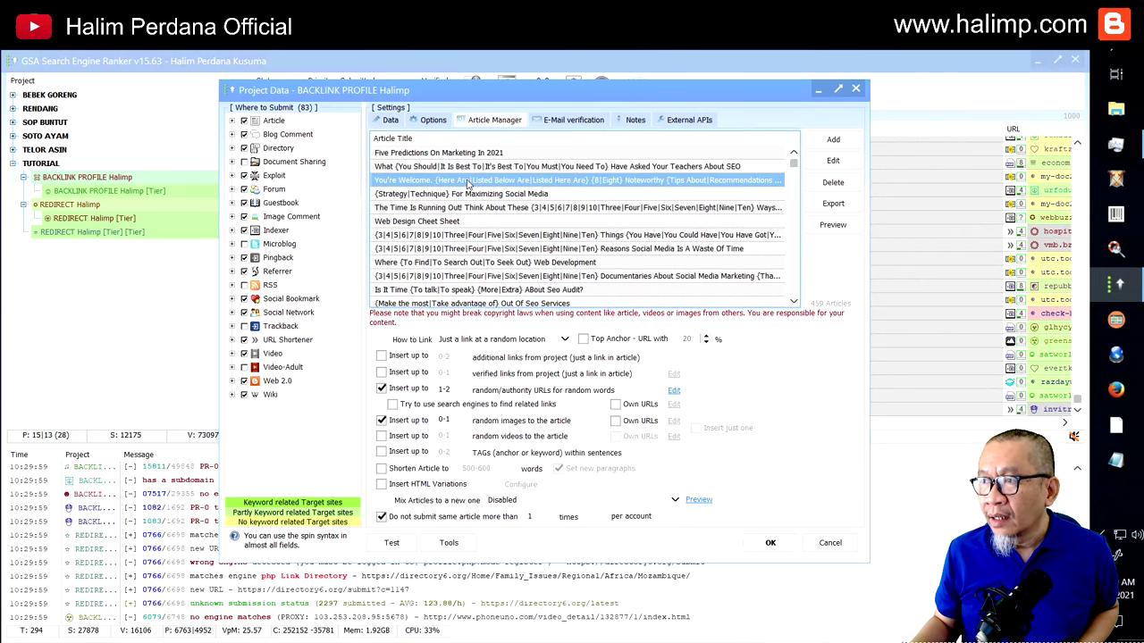
left_click(831, 183)
left_click(847, 220)
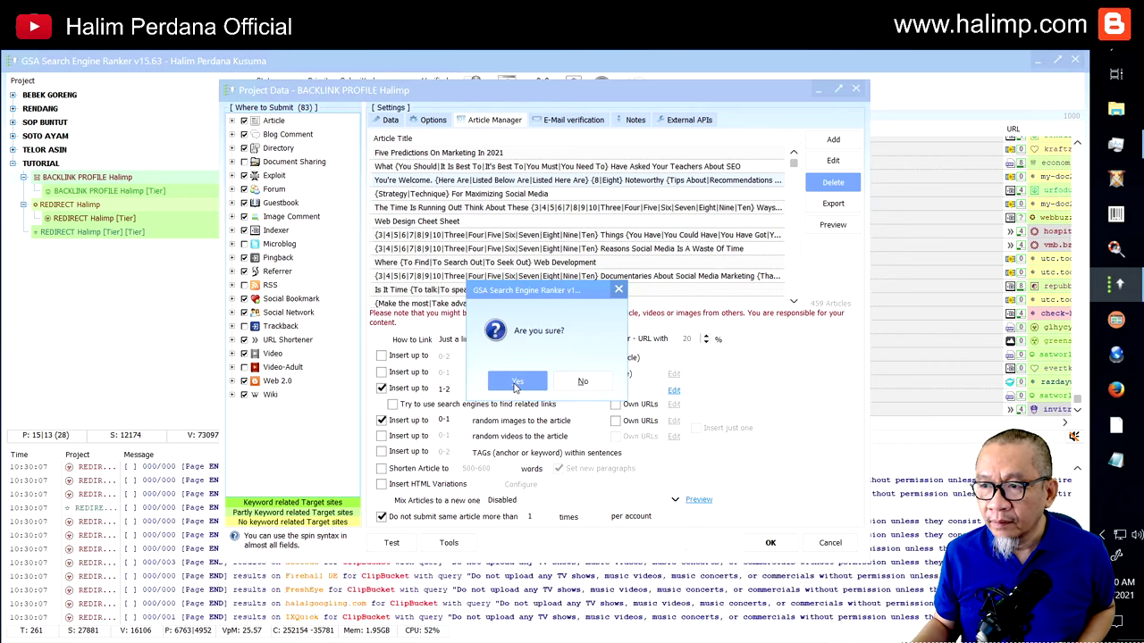
left_click(517, 383)
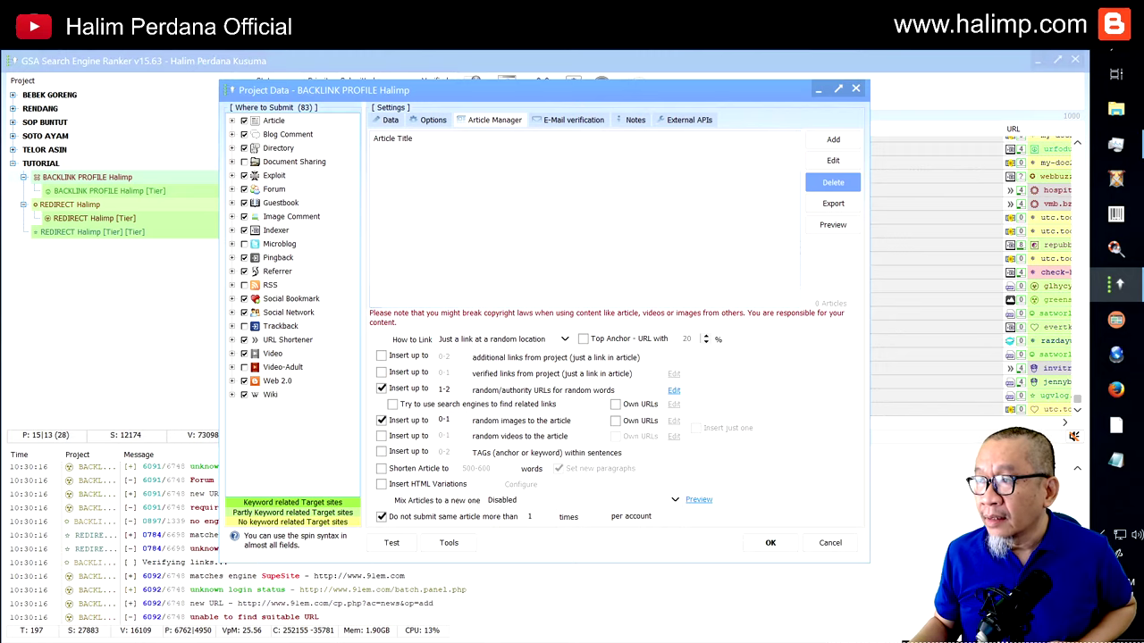
left_click(834, 141)
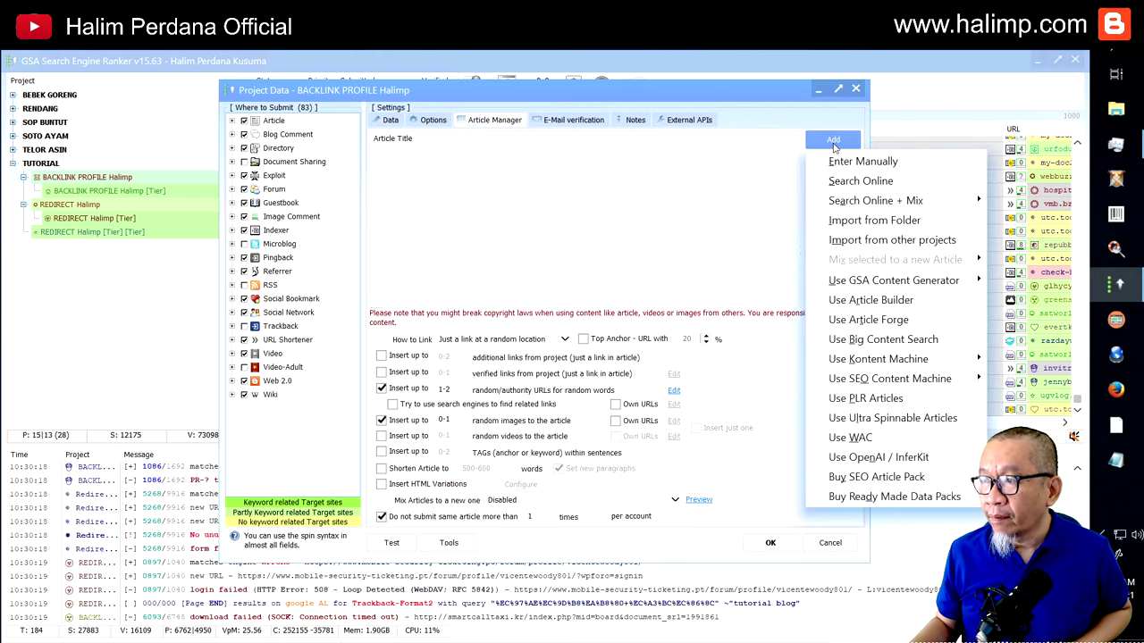
mouse_move(846, 288)
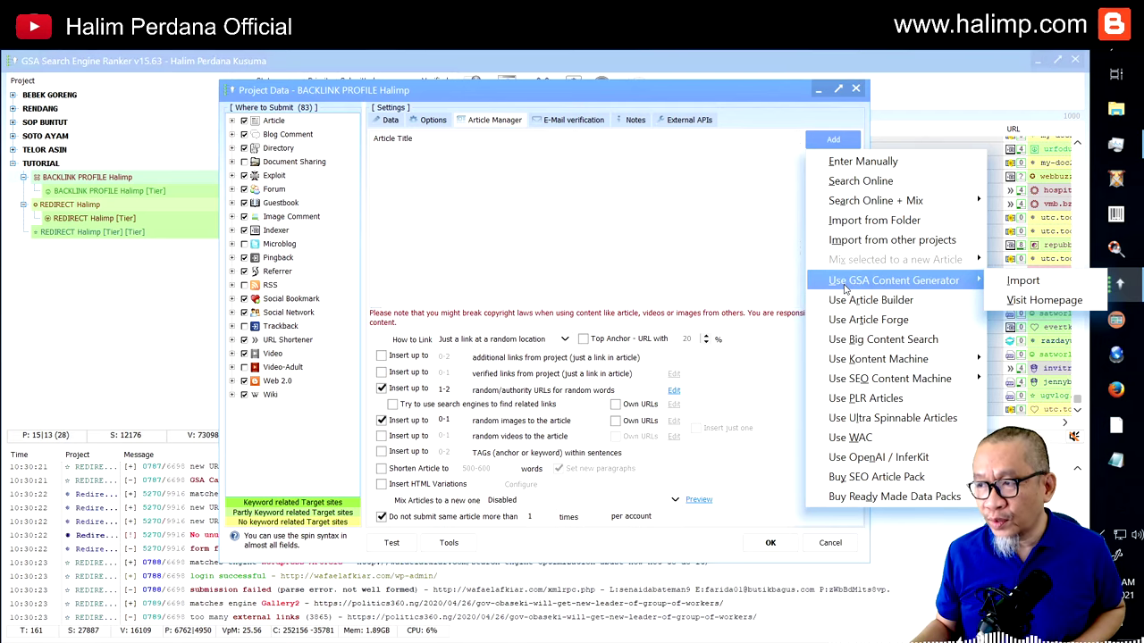
left_click(1059, 284)
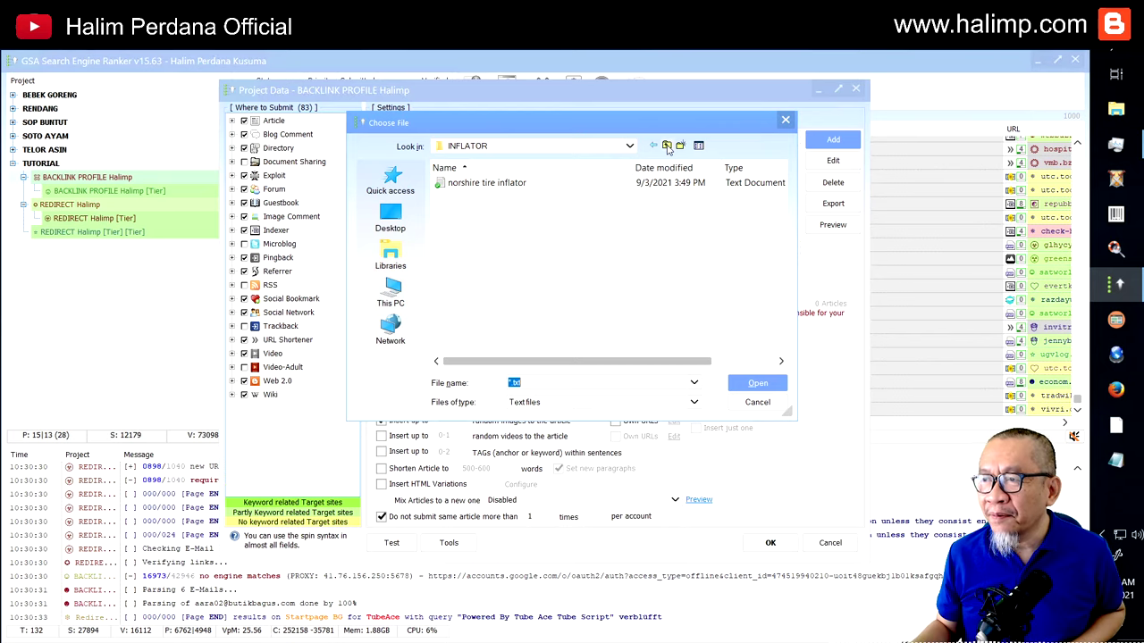
left_click(667, 146)
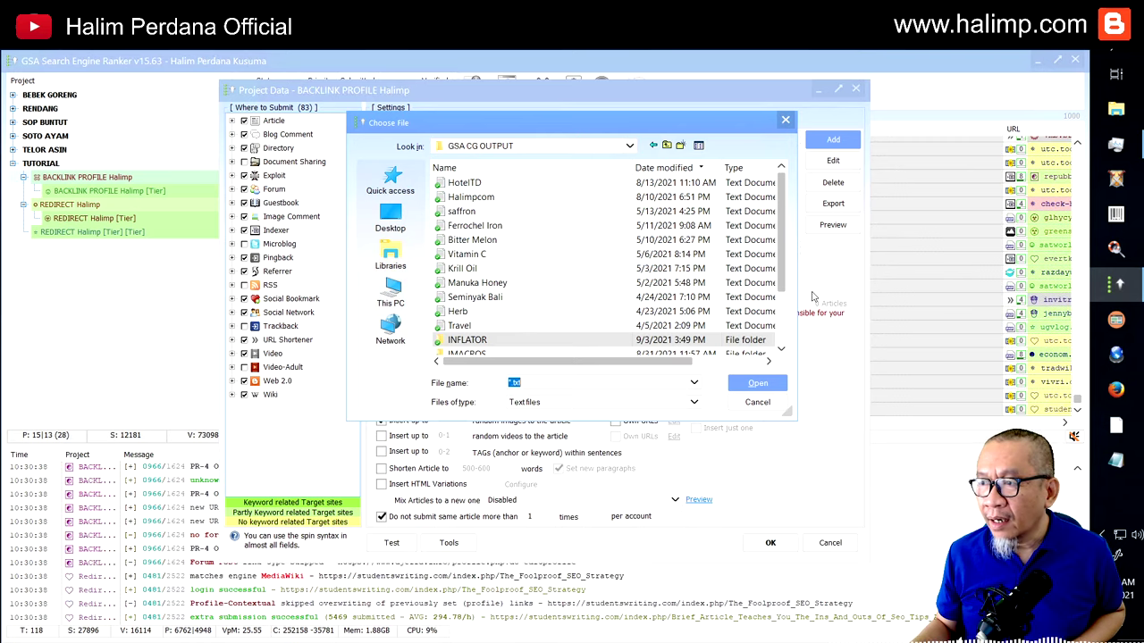
left_click_drag(783, 286, 783, 344)
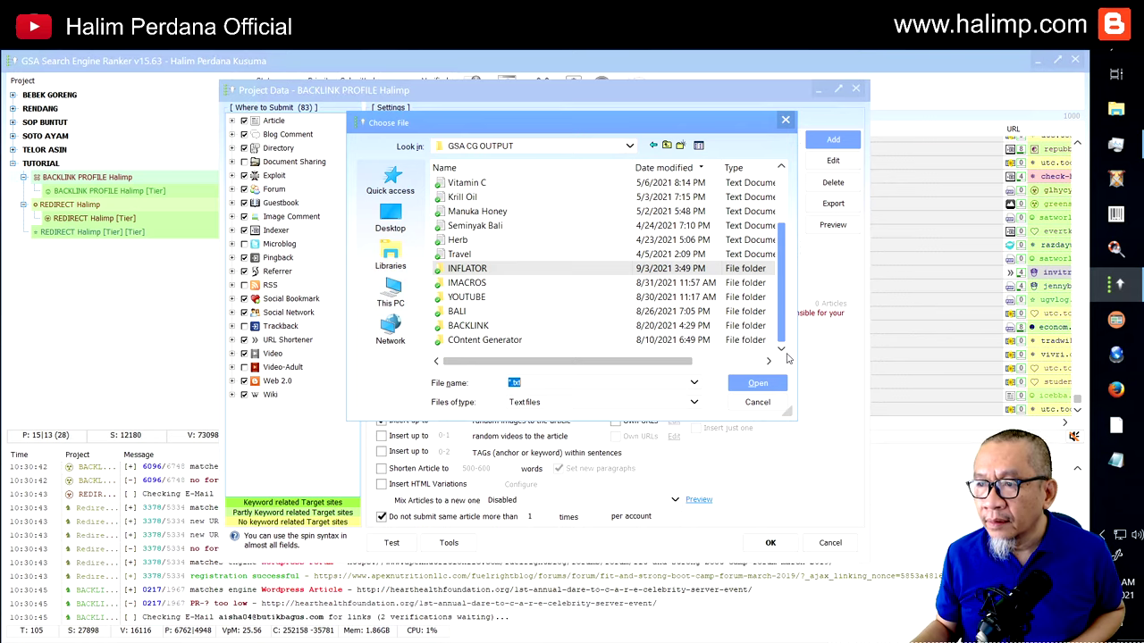
left_click_drag(788, 344, 790, 284)
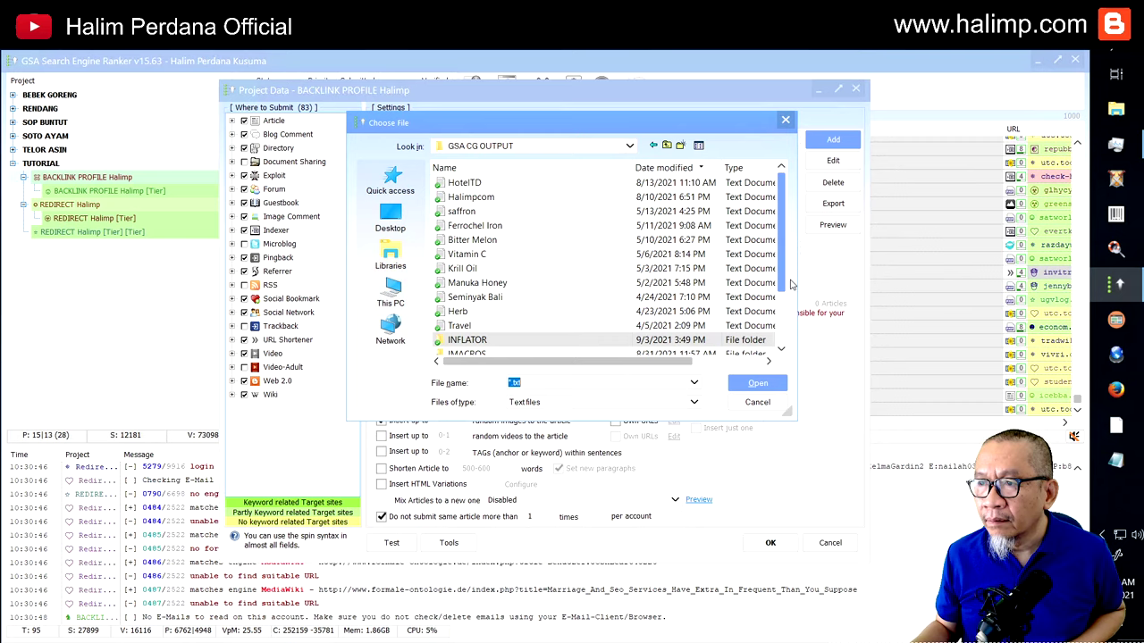
left_click(667, 146)
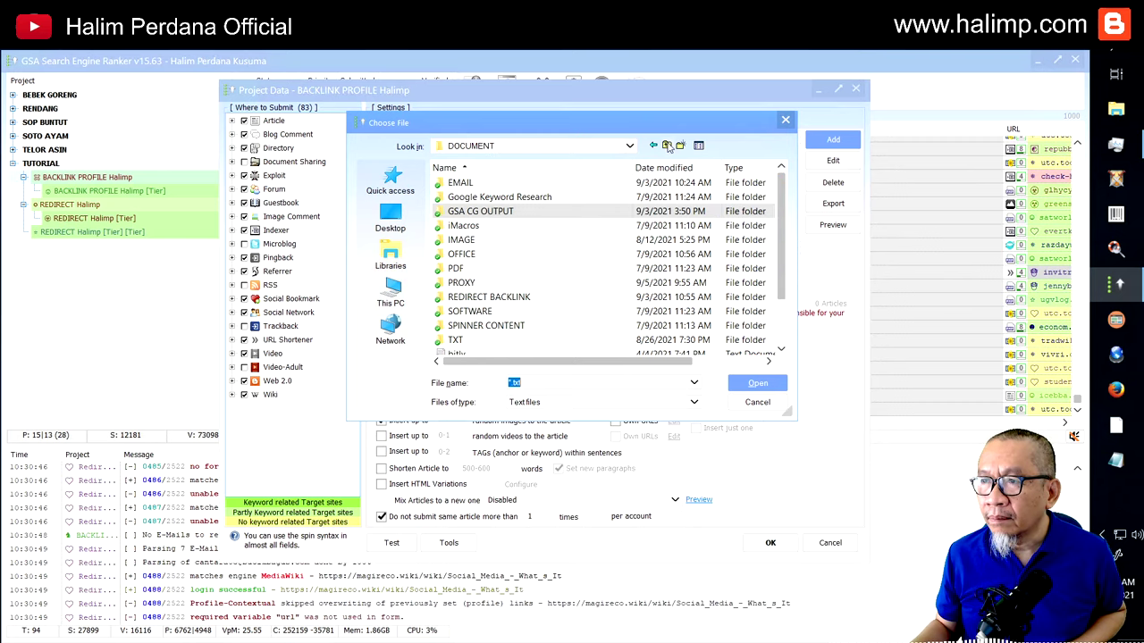
double_click(482, 212)
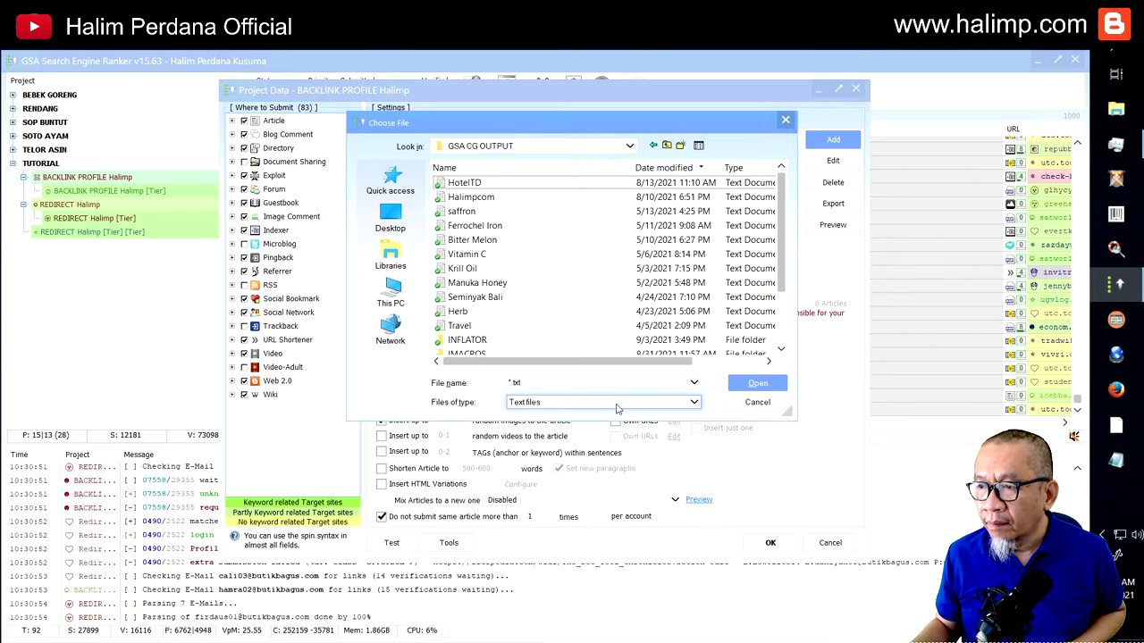
left_click(669, 404)
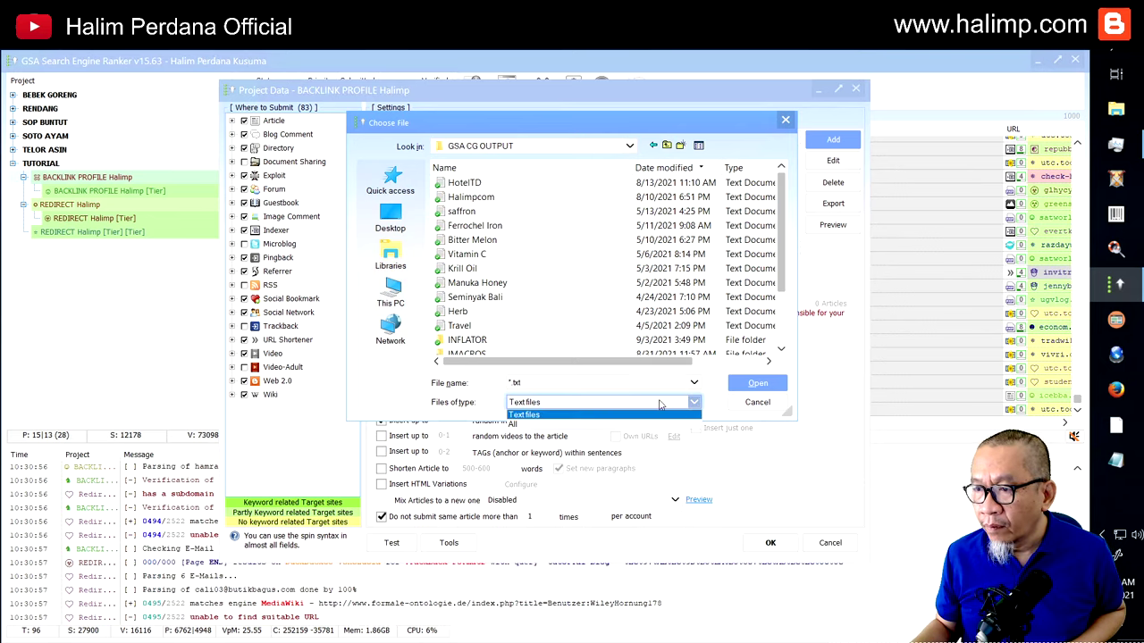
left_click(625, 415)
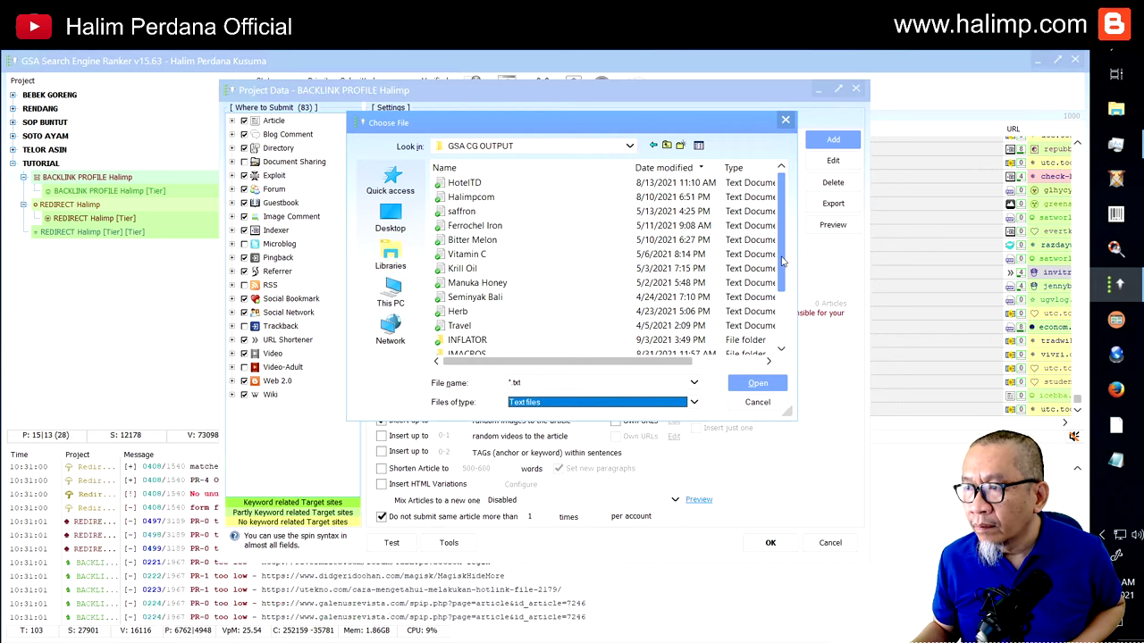
scroll(787, 289, "down", 1)
left_click_drag(787, 288, 790, 312)
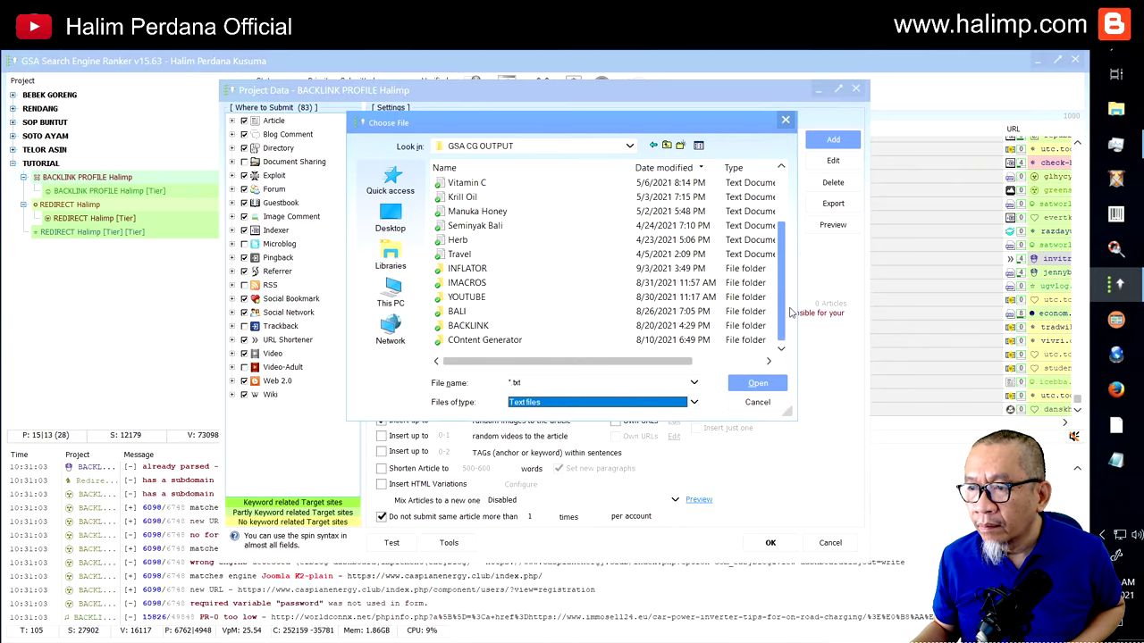
left_click(758, 403)
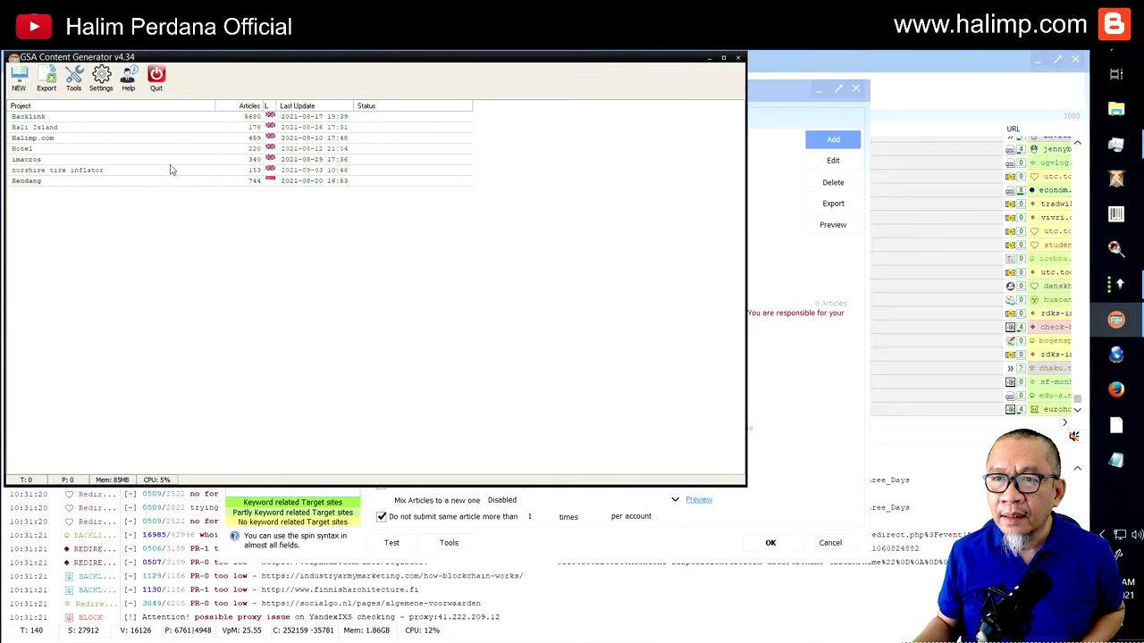
In GSA Content Generator, check the save folder of the Halimp.com export in GSA Search Engine Ranker (all fields++) format, and quit the program.
left_click(69, 140)
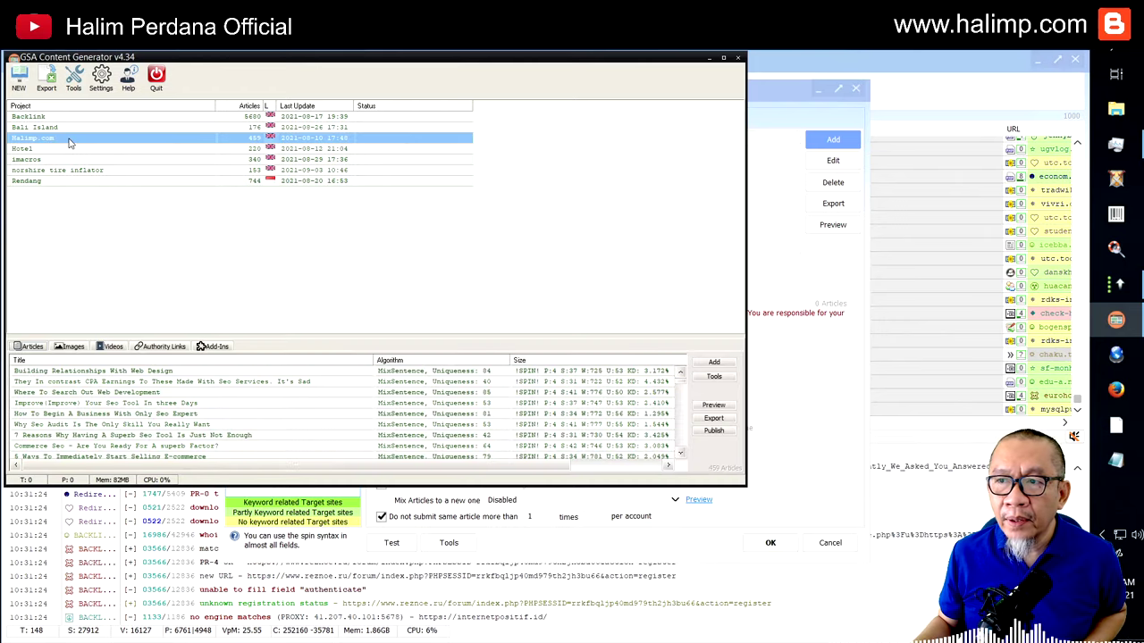
right_click(320, 390)
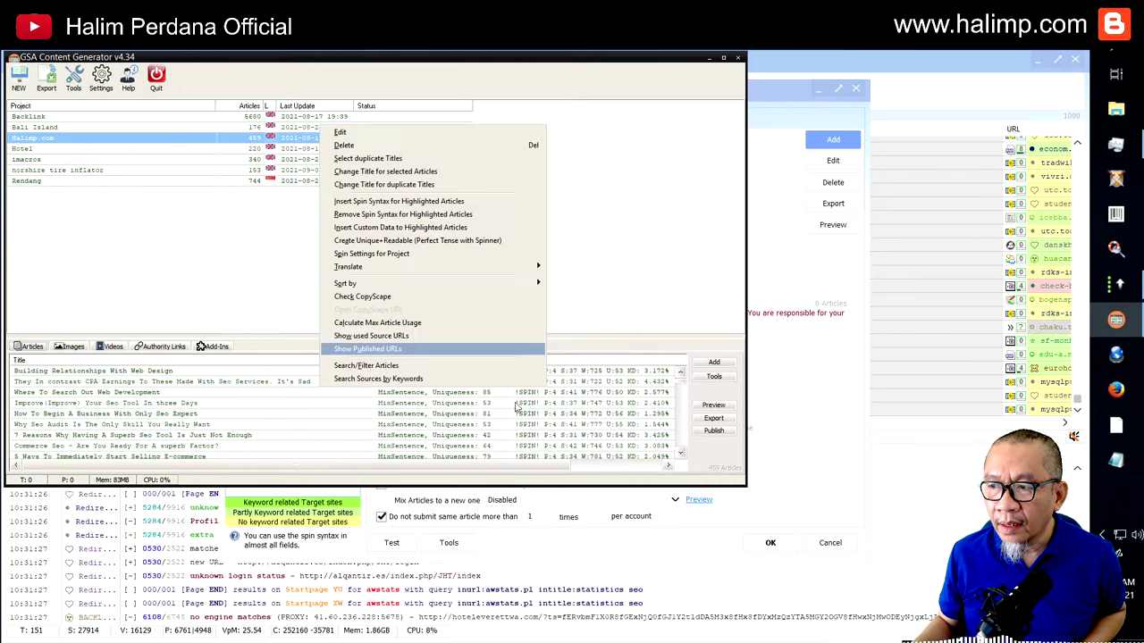
left_click(711, 420)
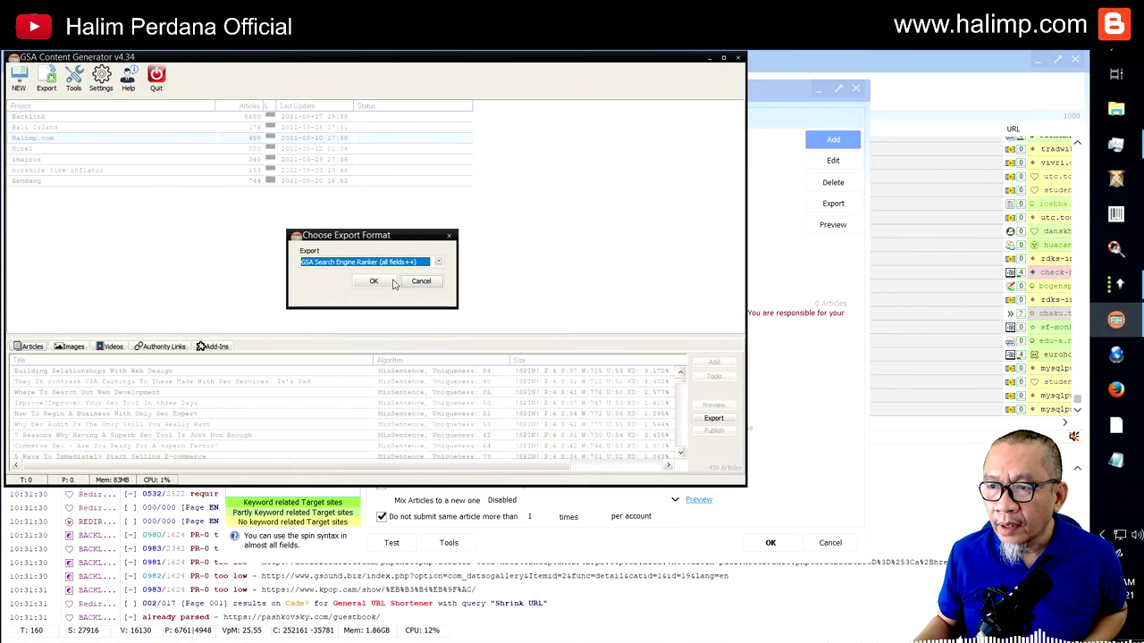
left_click(374, 281)
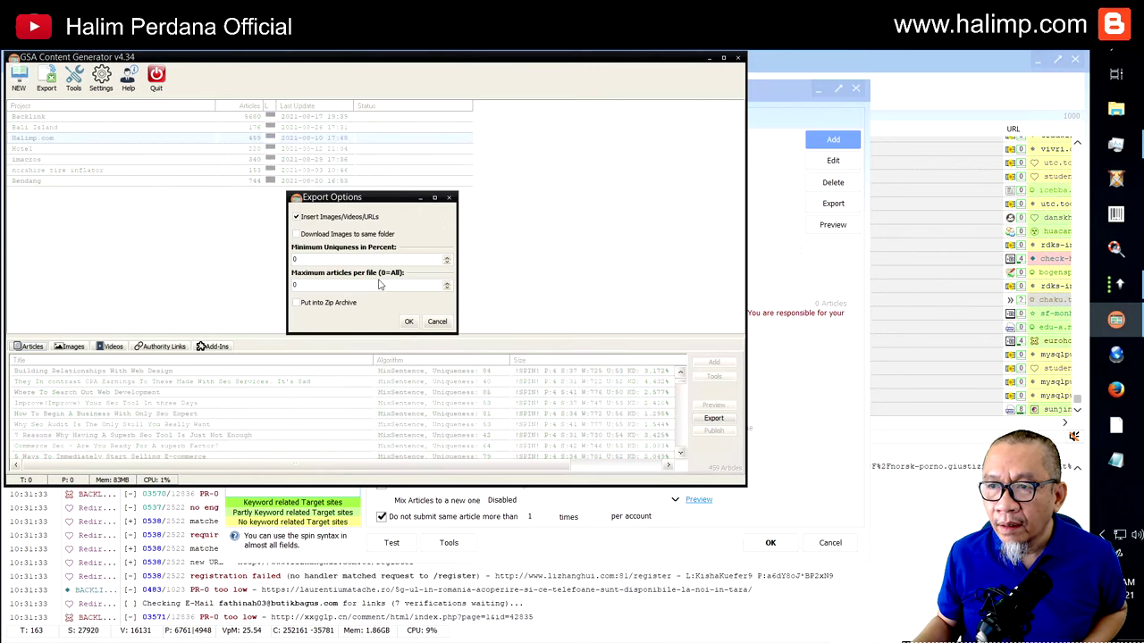
left_click(407, 321)
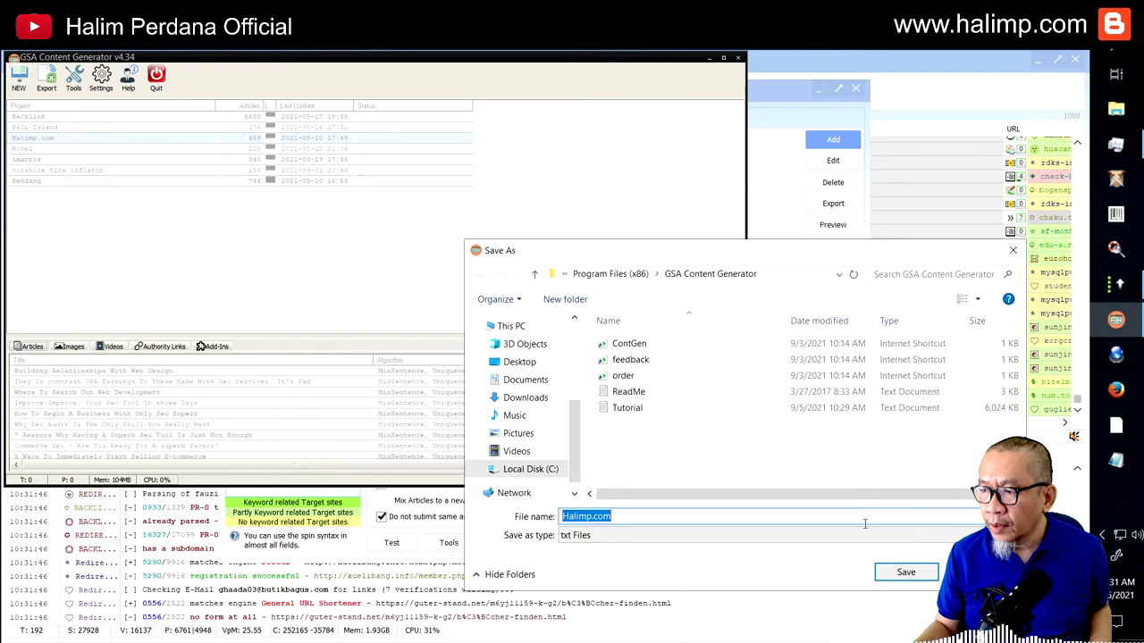
key("Return")
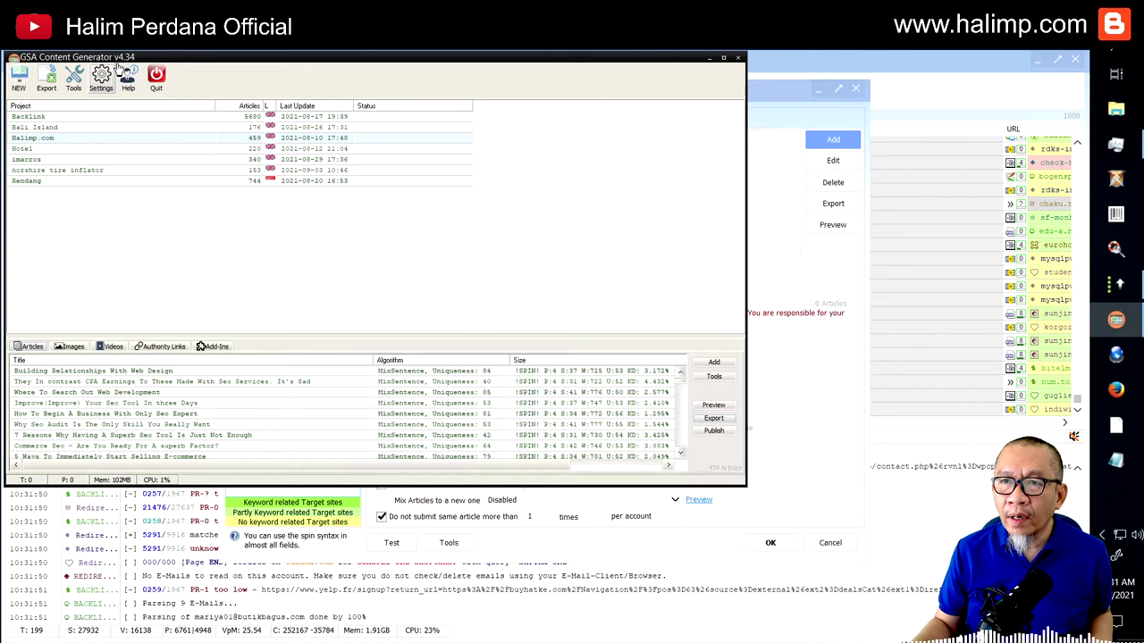
left_click(157, 76)
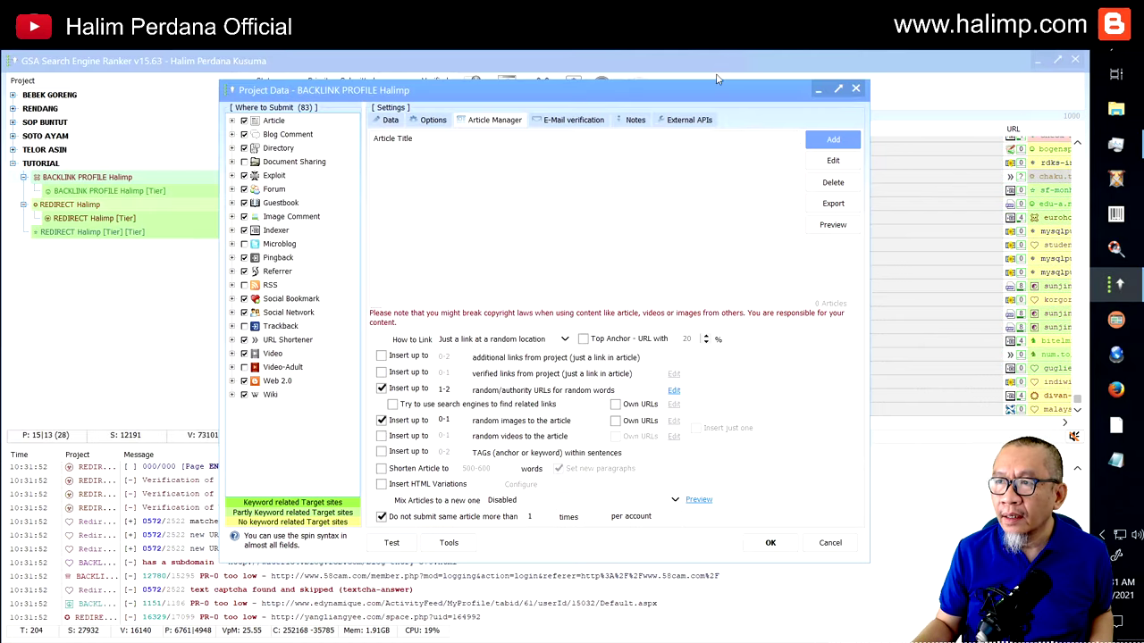
Start a GSA Content Generator import into the project's articles and browse to Local Disk (C:) for the file.
left_click(829, 140)
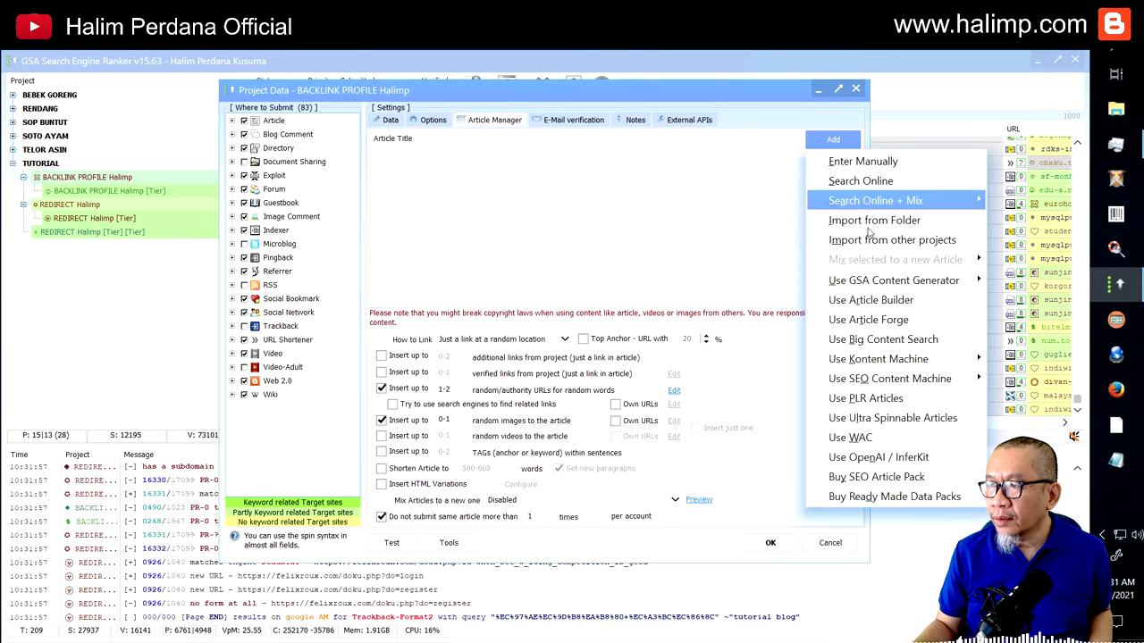
mouse_move(872, 284)
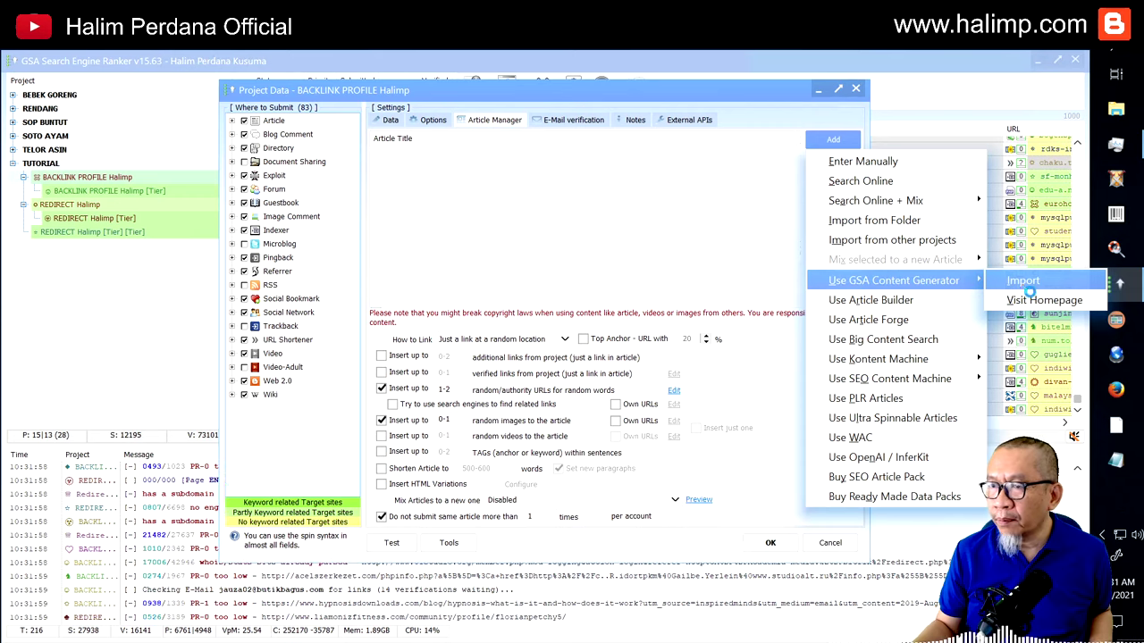
left_click(1024, 282)
left_click(528, 145)
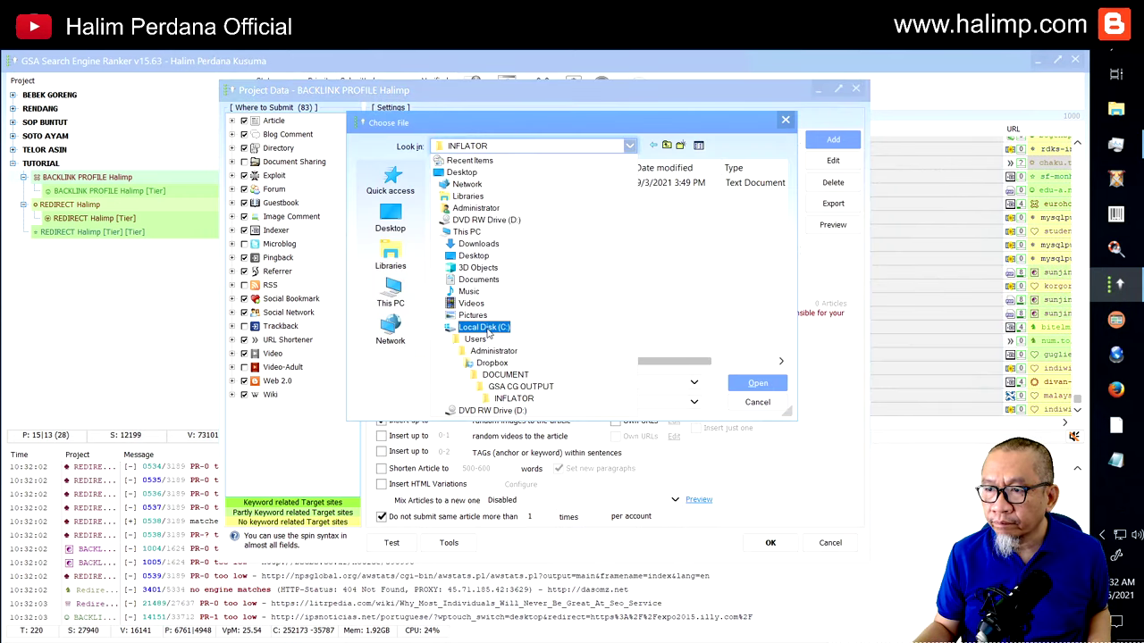
left_click(481, 327)
double_click(488, 227)
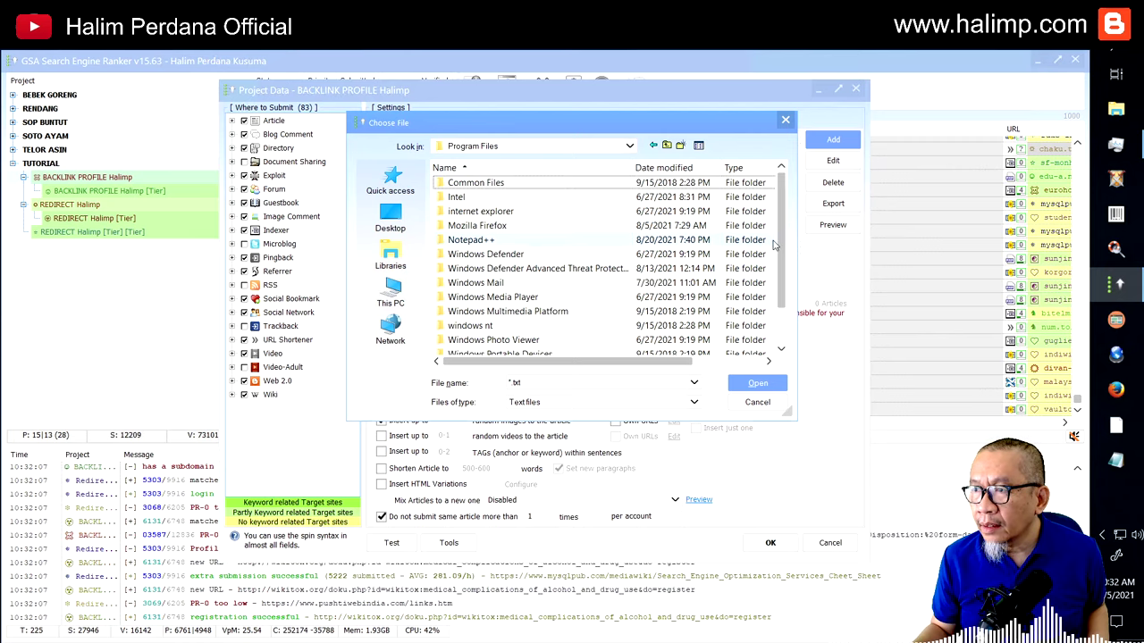
scroll(784, 300, "down", 1)
scroll(789, 261, "up", 1)
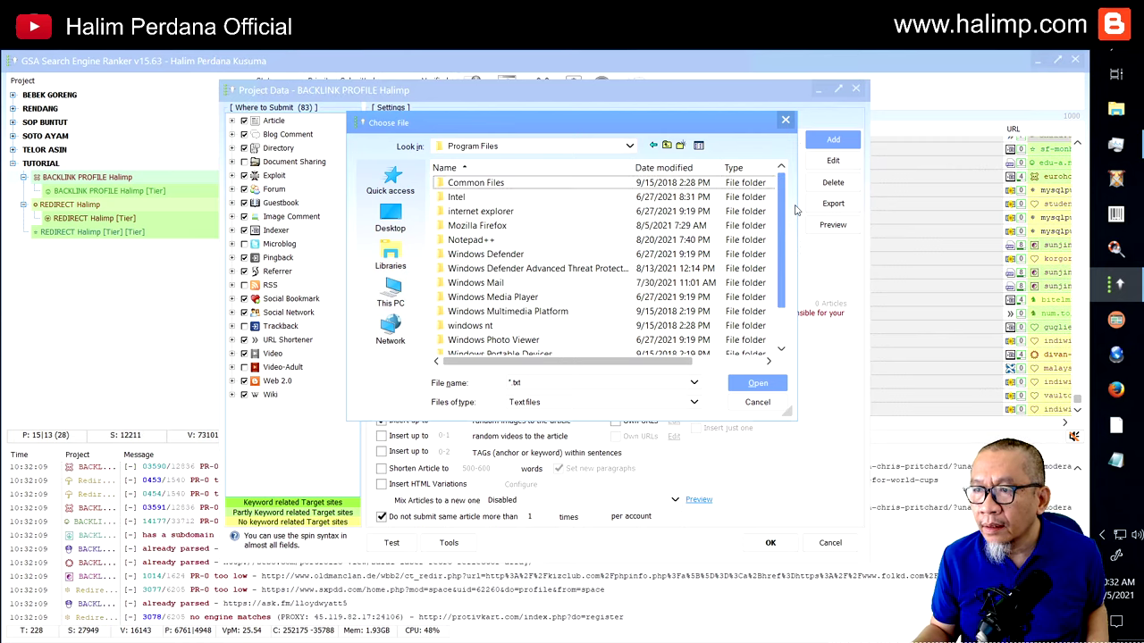
left_click(479, 150)
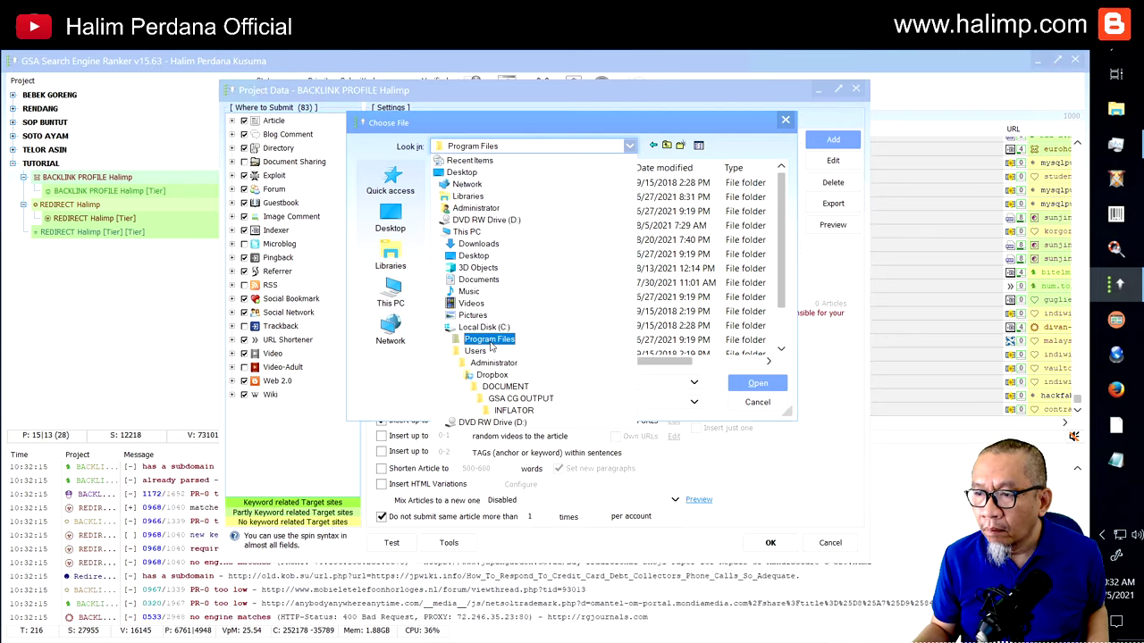
left_click(490, 331)
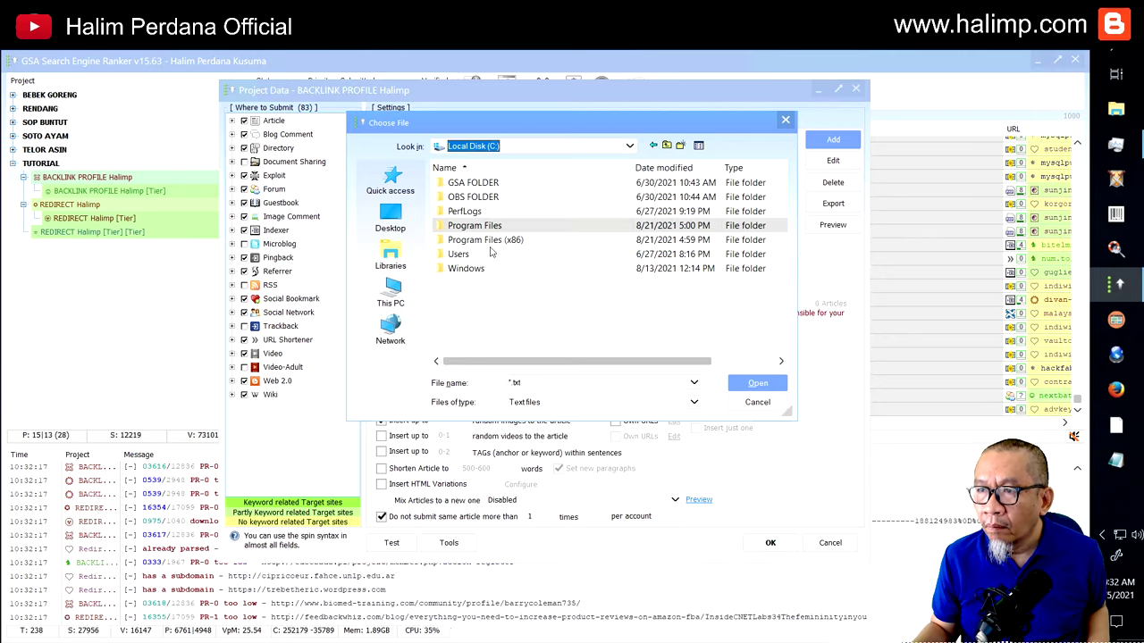
Import the Tutorial text file from the GSA Content Generator folder in Program Files (x86).
double_click(490, 240)
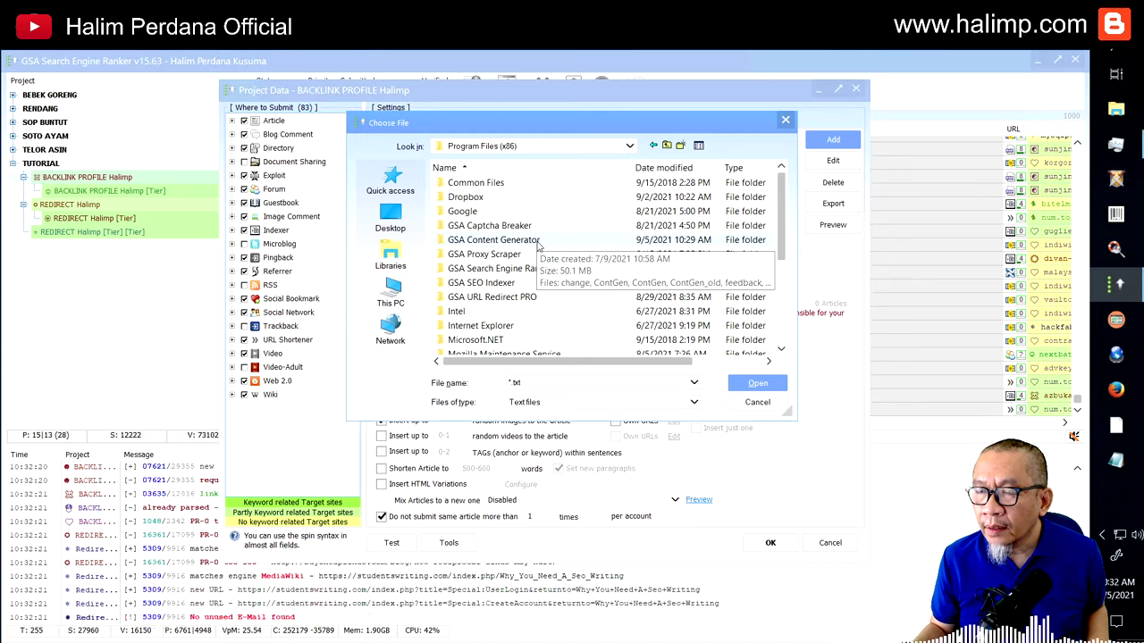
double_click(533, 241)
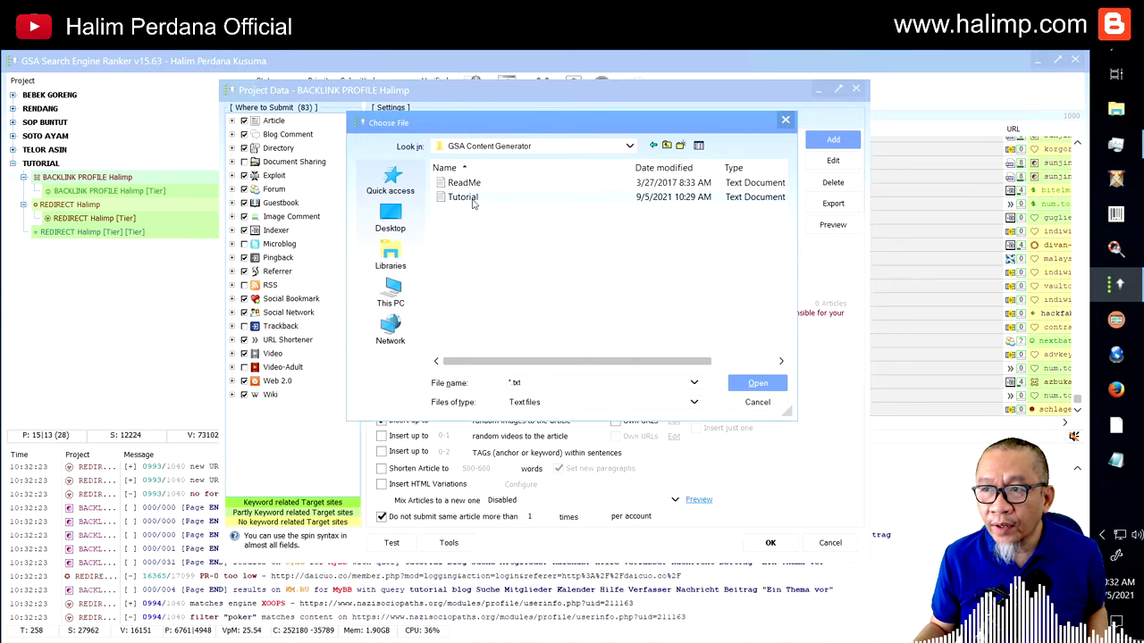
left_click(472, 200)
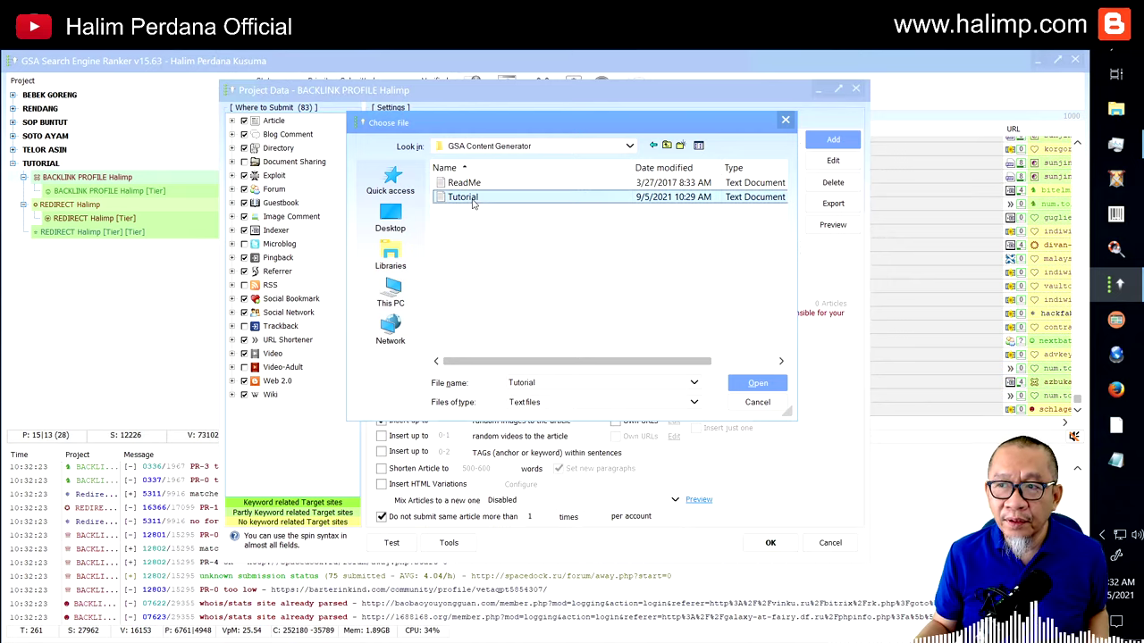
double_click(473, 199)
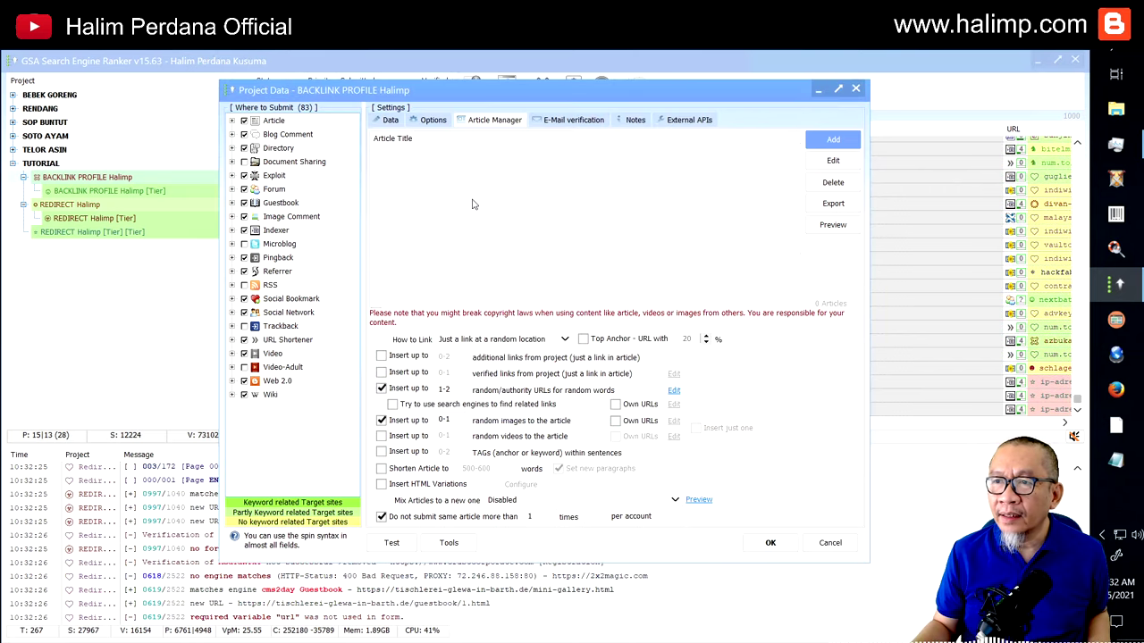